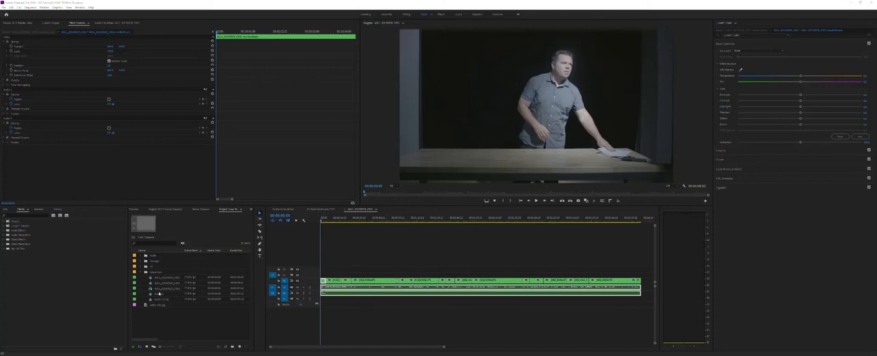
Step: Open the multicam source sequence from the project bin in its own timeline, with its three stacked camera clips
left_click(159, 289)
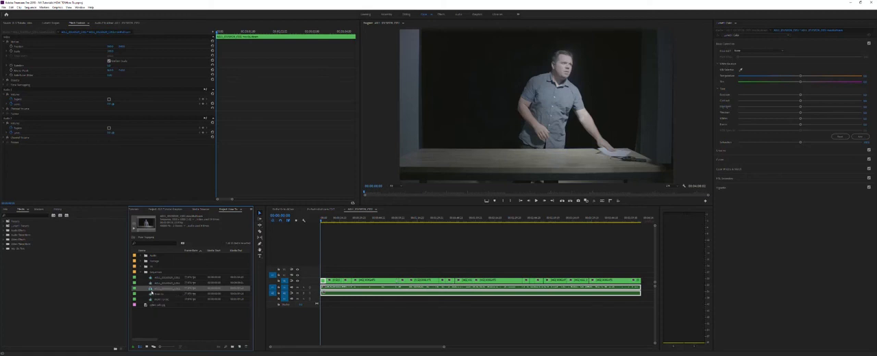
right_click(150, 289)
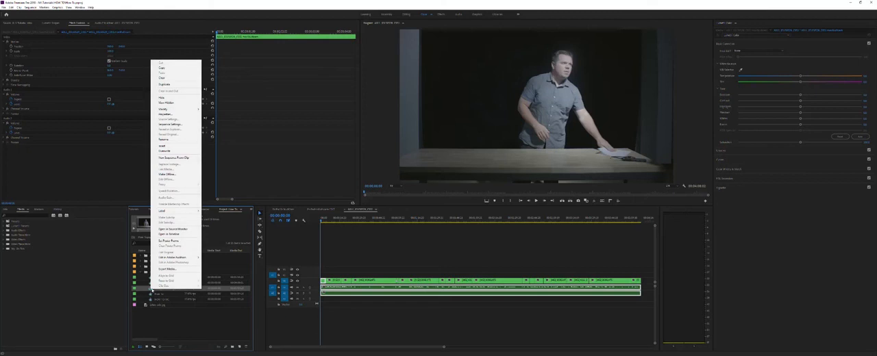
left_click(168, 233)
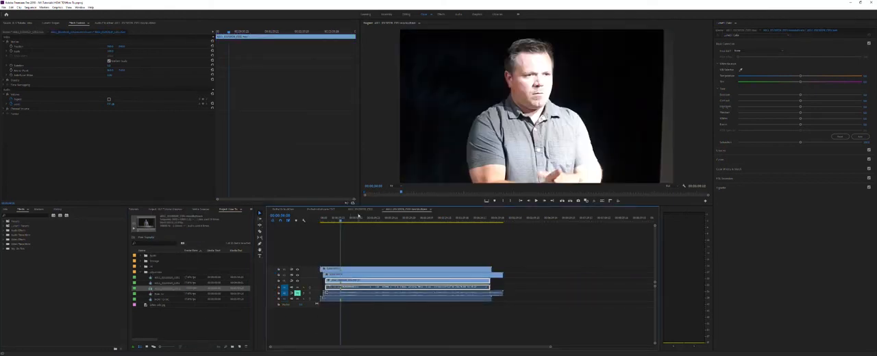
mouse_move(330, 222)
left_mouse_down()
mouse_move(383, 223)
mouse_move(340, 225)
left_mouse_up()
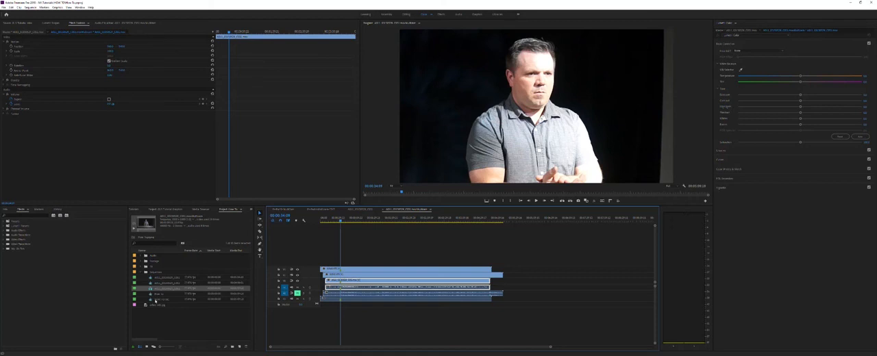
left_click(155, 300)
left_click(153, 295)
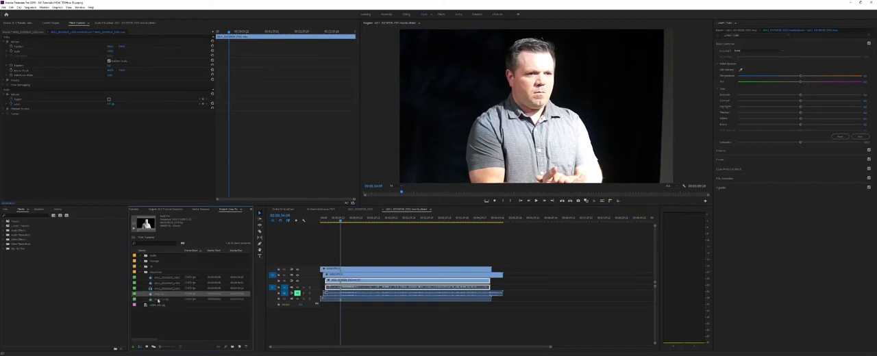
left_click(158, 300)
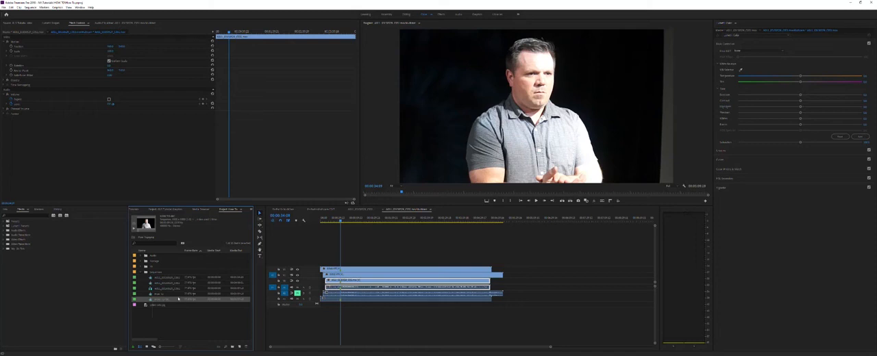
left_click(158, 300)
double_click(151, 300)
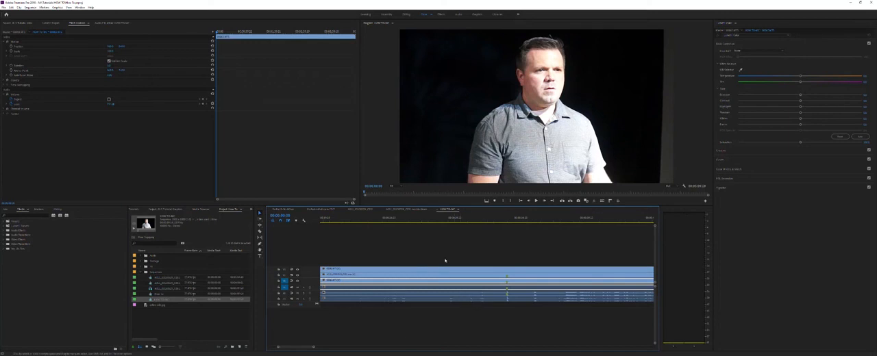
left_click(438, 209)
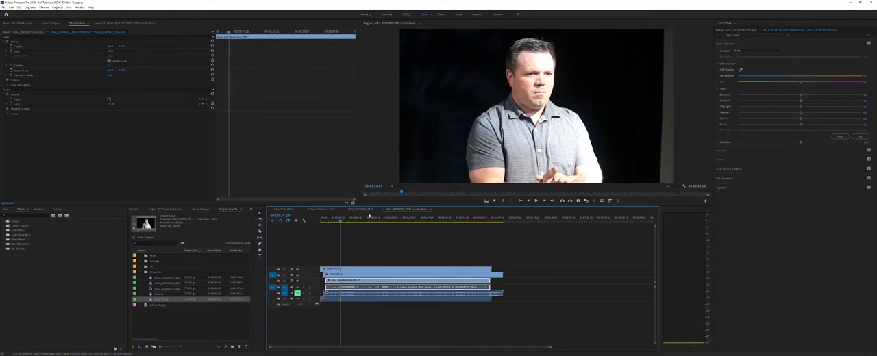
Step: At the frame where the color chart is held up, display Lumetri Scopes and hide the RGB parade
mouse_move(341, 220)
left_mouse_down()
mouse_move(331, 220)
mouse_move(354, 220)
mouse_move(333, 220)
left_mouse_up()
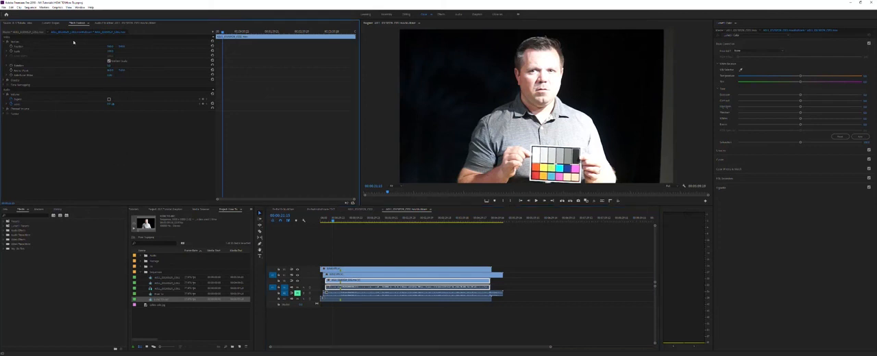
left_click(54, 25)
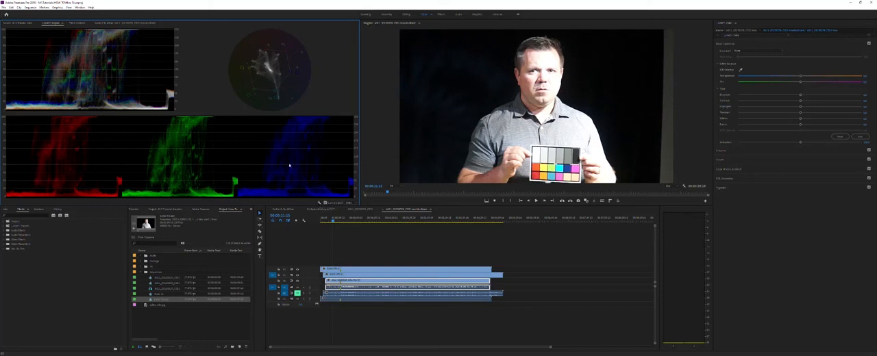
left_click(318, 204)
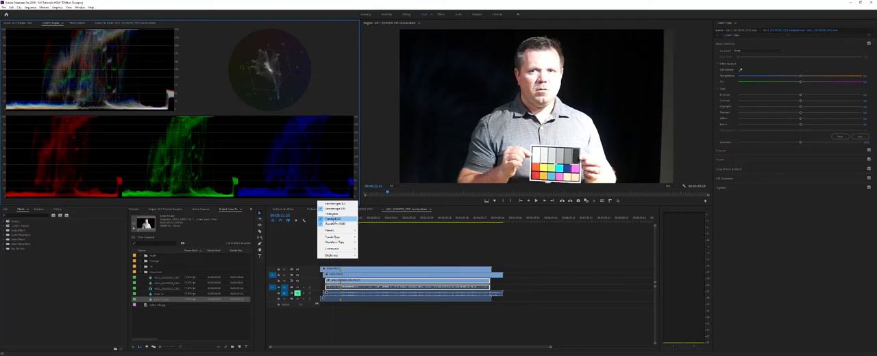
left_click(334, 219)
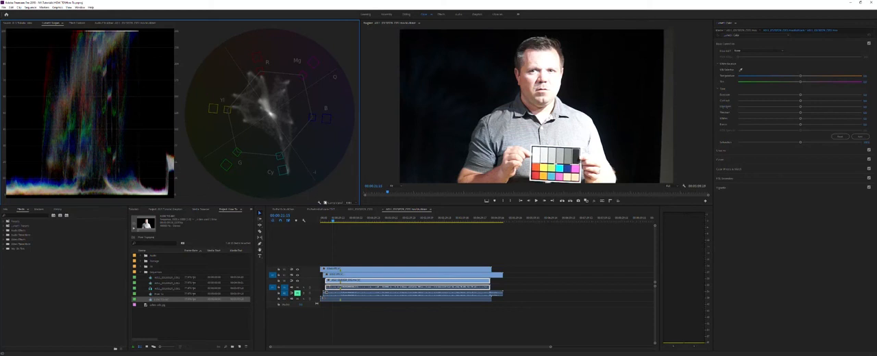
left_click(320, 203)
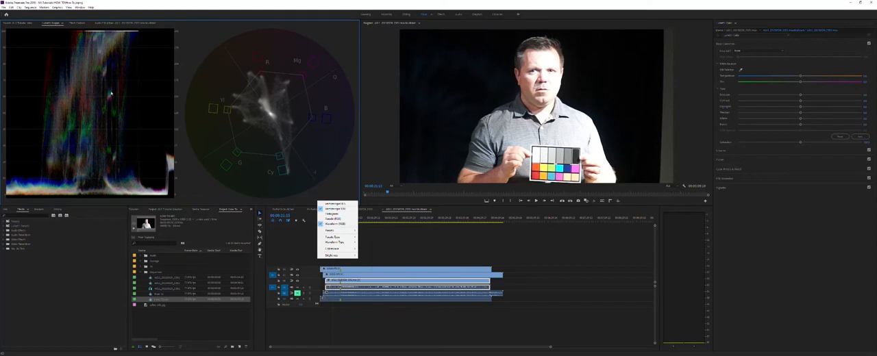
left_click(178, 29)
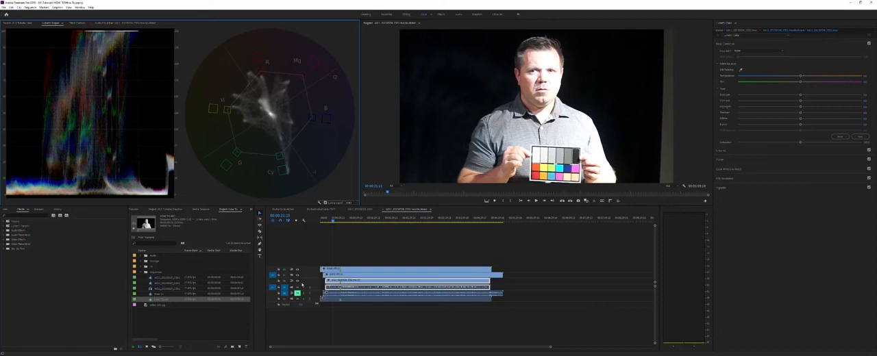
Step: Turn off the output of the two lower video tracks and select the clip on the topmost video track
left_click(298, 282)
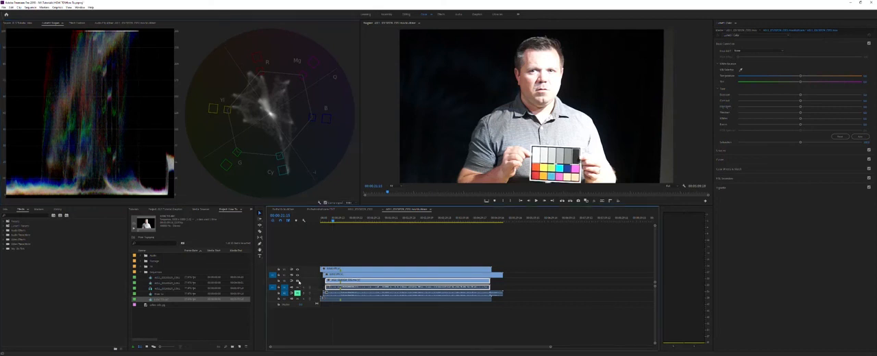
left_click(343, 257)
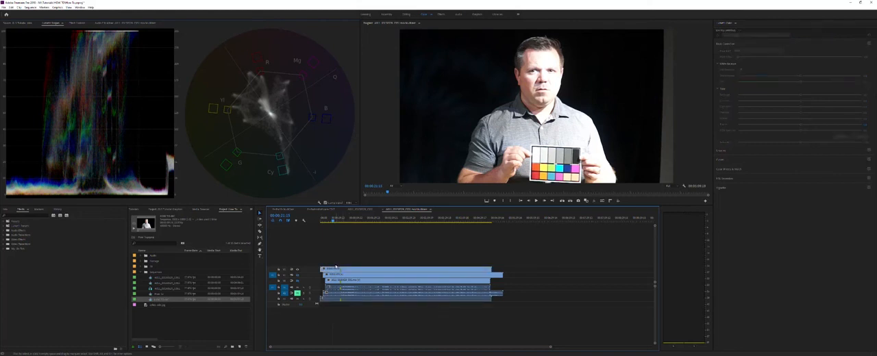
left_click(326, 269)
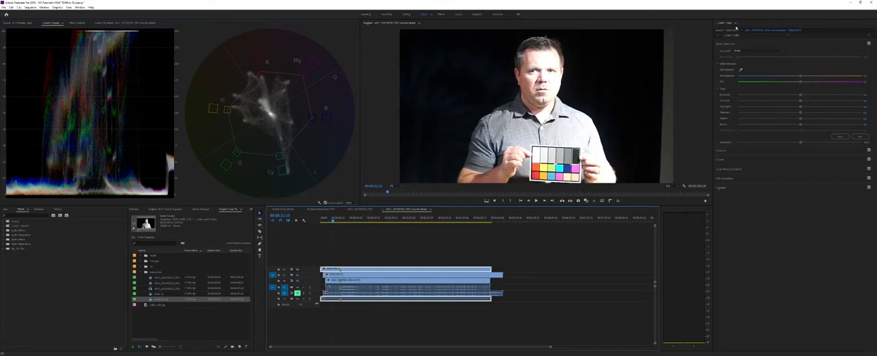
Step: In the top clip's Basic Correction, lower the exposure, whites and highlights, and raise the contrast
left_click(723, 44)
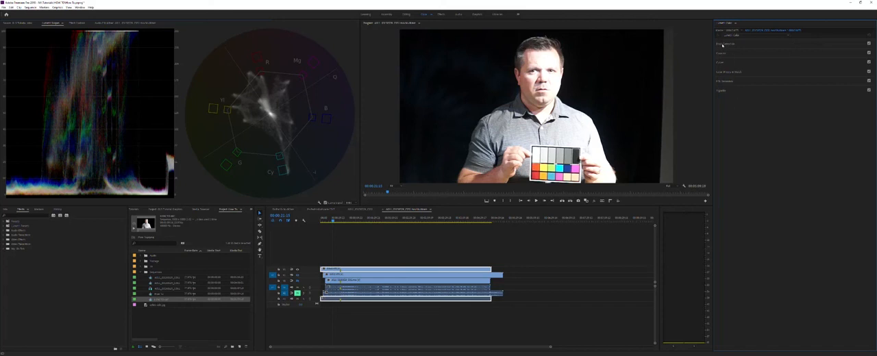
left_click(722, 45)
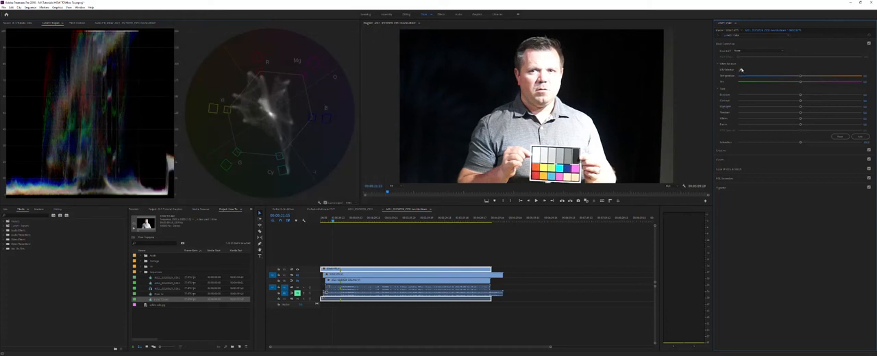
left_click(742, 69)
left_click_drag(801, 95, 792, 120)
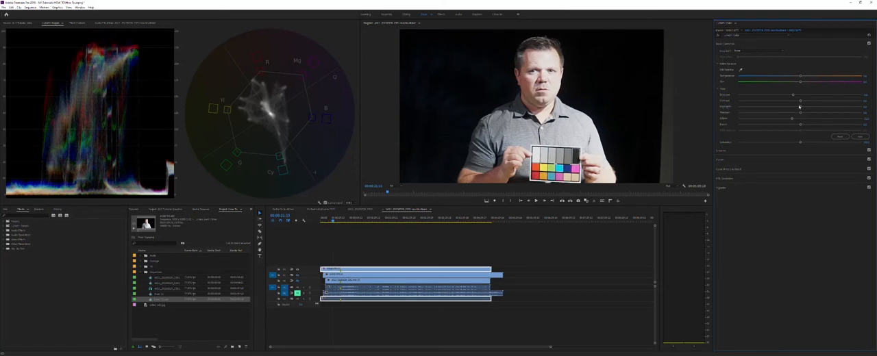
mouse_move(799, 107)
left_mouse_down()
mouse_move(754, 104)
mouse_move(806, 102)
left_mouse_up()
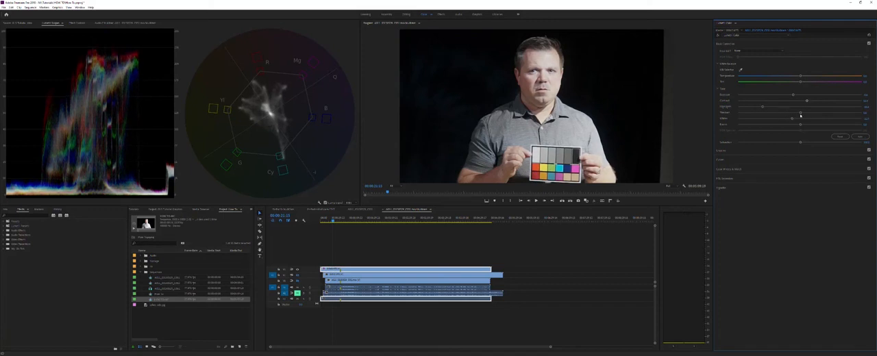
Step: Raise the top clip's shadows, lift its blacks and contrast slightly, and increase its saturation
left_click_drag(801, 113, 802, 126)
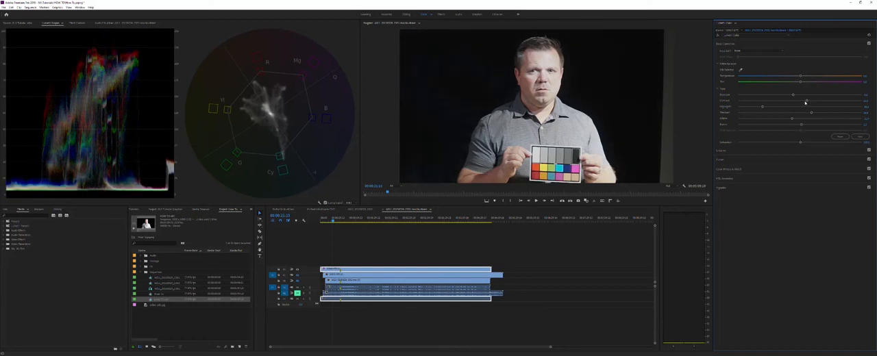
left_click_drag(805, 102, 808, 102)
left_click_drag(799, 141, 813, 144)
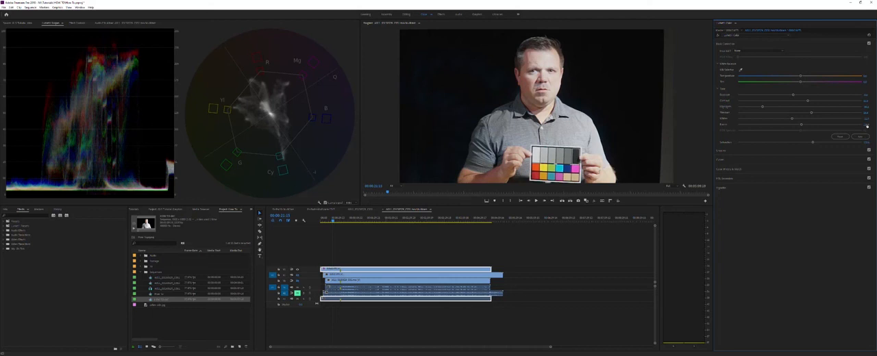
Step: Expand the Lumetri Curves section and collapse RGB Curves so the Hue Saturation Curves are accessible
left_click(731, 162)
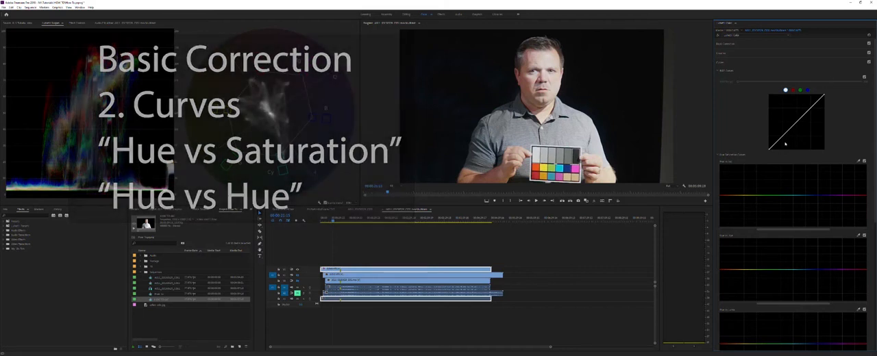
left_click(718, 71)
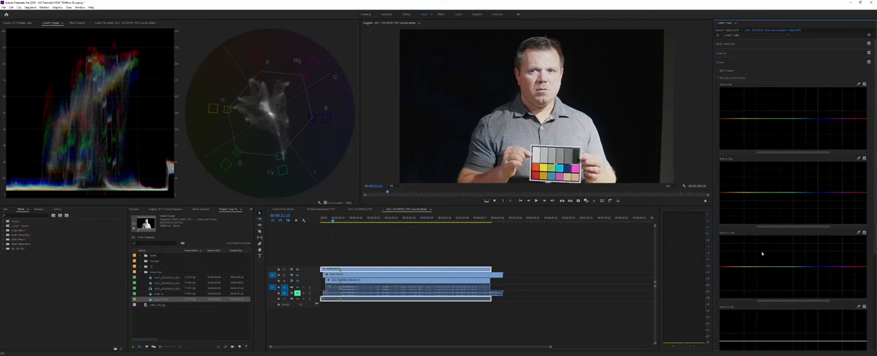
scroll(757, 264, "down", 1)
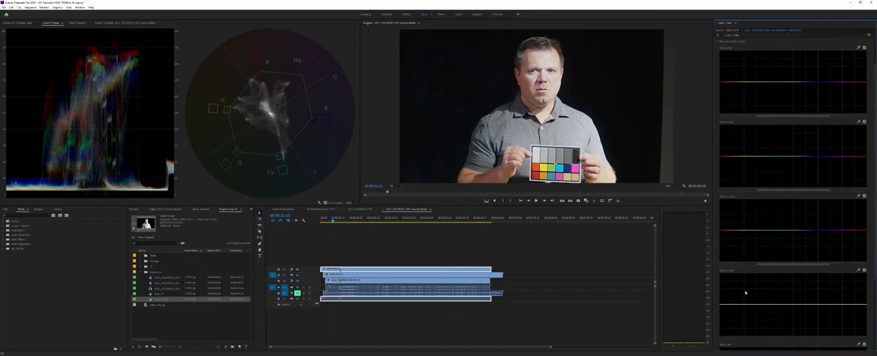
scroll(819, 182, "up", 1)
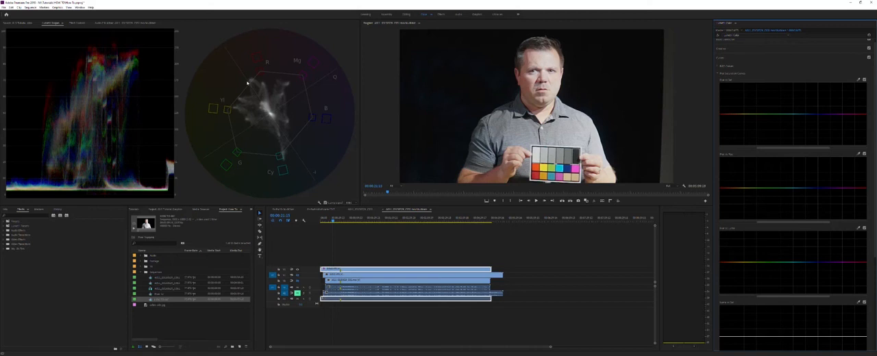
Step: Magnify the program preview and frame the color chart held in front of the shirt
left_click(77, 22)
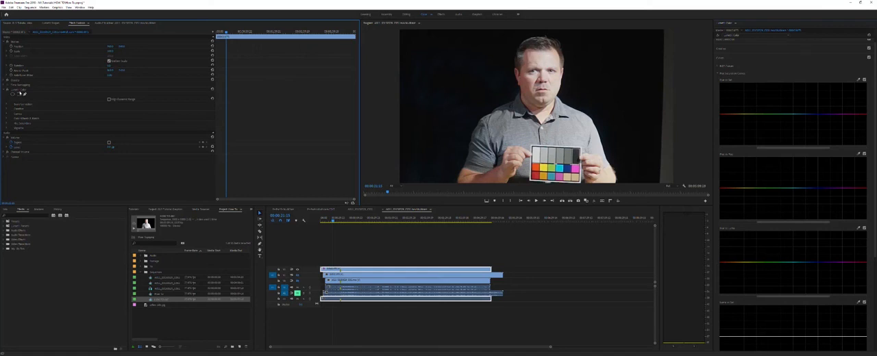
left_click(394, 185)
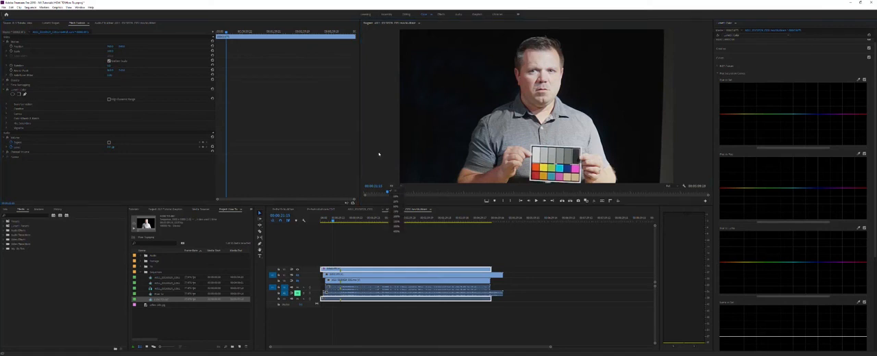
left_click(385, 174)
left_click(393, 187)
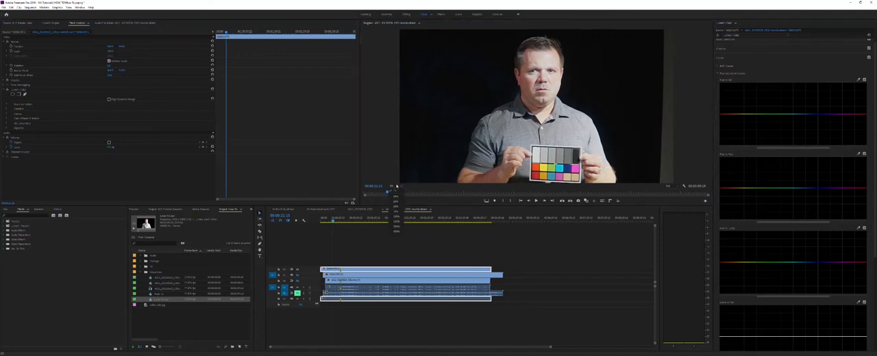
left_click(400, 223)
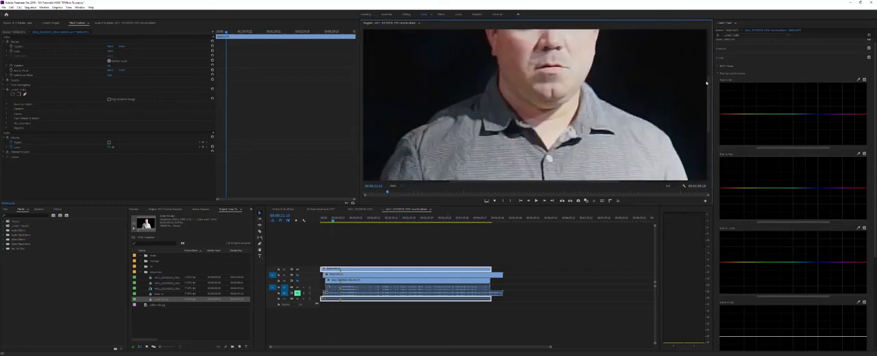
left_click_drag(706, 84, 706, 137)
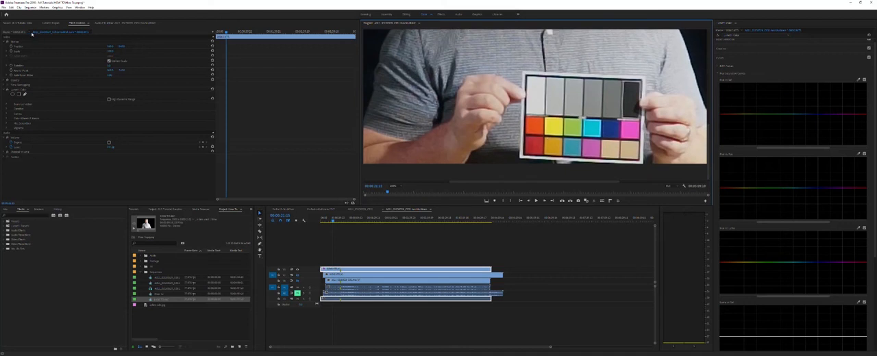
Step: Add a four-point opacity mask to the top clip and fit it around the chart's orange-red patch
left_click(79, 24)
left_click(55, 24)
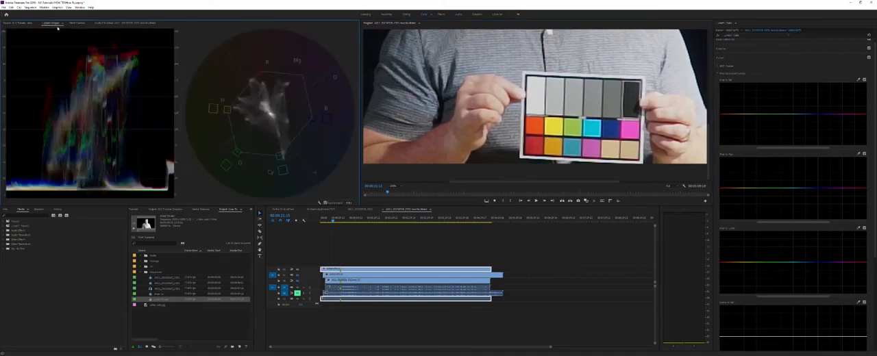
left_click(77, 23)
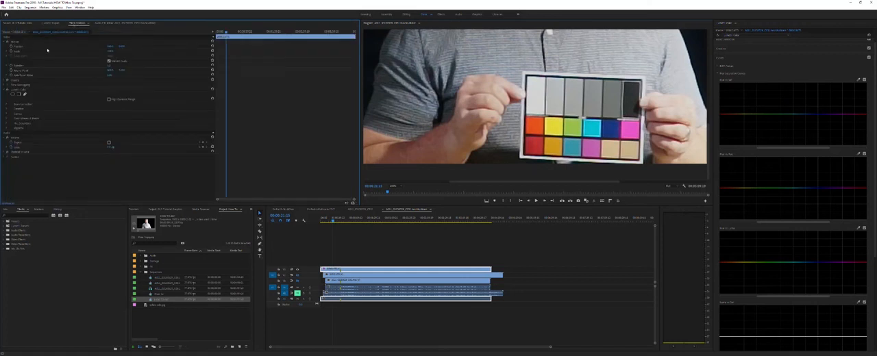
left_click(7, 80)
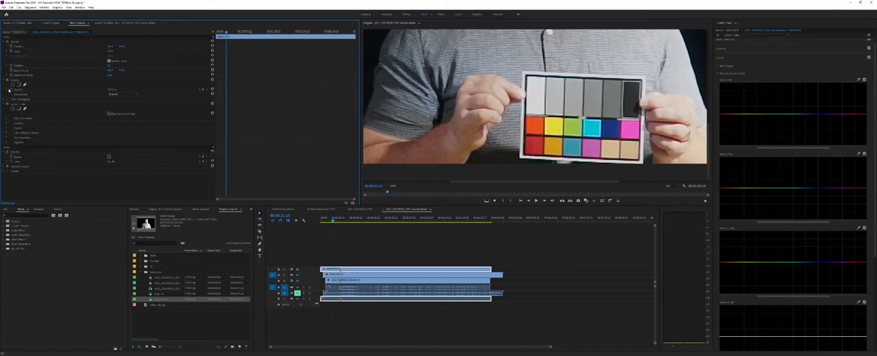
left_click(15, 81)
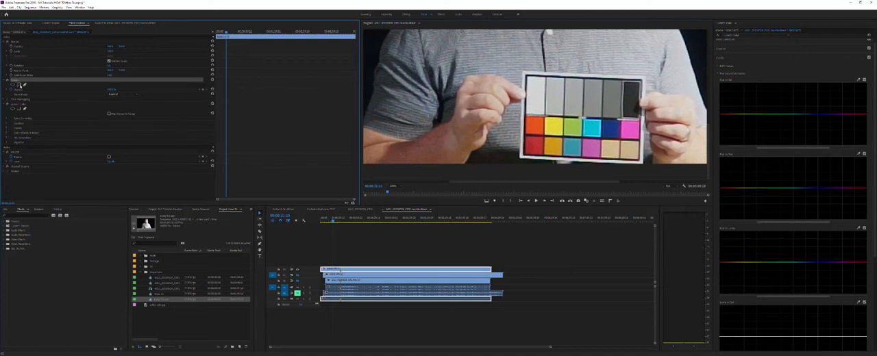
left_click(19, 83)
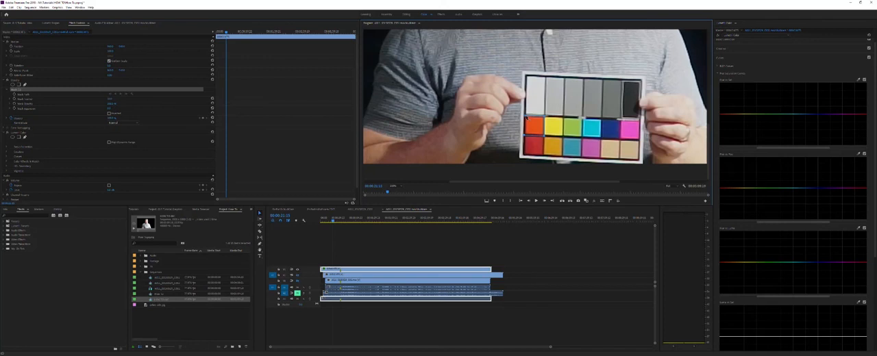
left_click(526, 116)
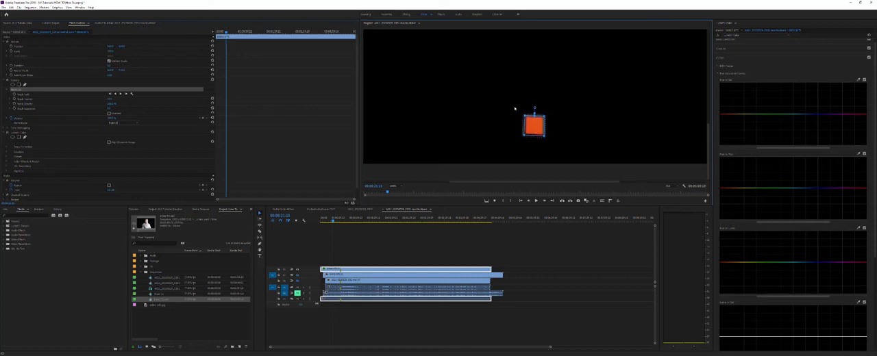
Step: Bend the red range of the Hue vs Hue curve until the isolated patch lines up with the vectorscope's red target
left_click(49, 22)
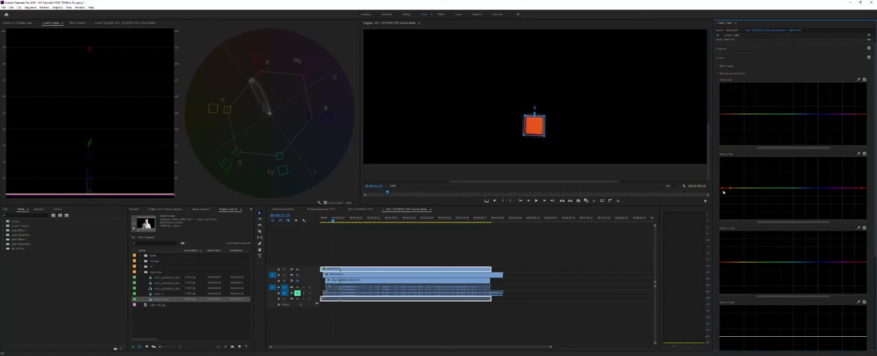
left_click(722, 190)
left_click_drag(722, 190, 718, 199)
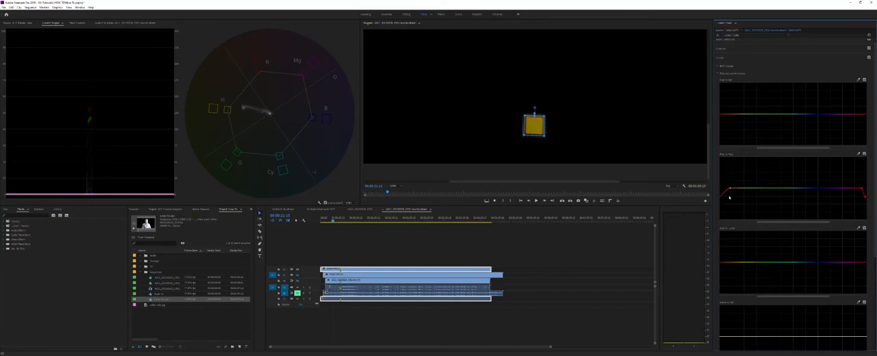
key("super")
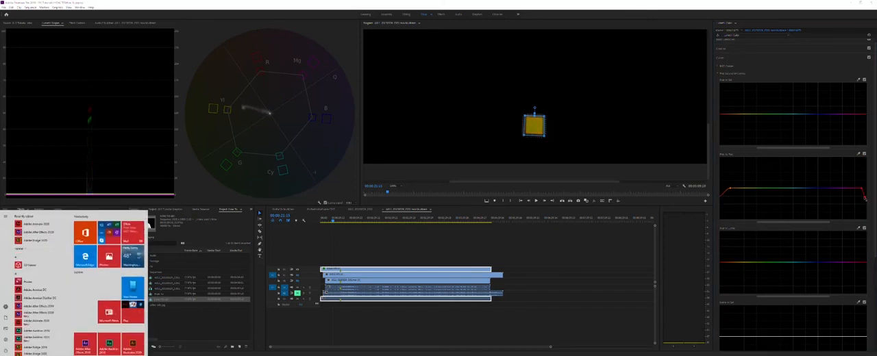
key("super")
left_click_drag(866, 200, 862, 184)
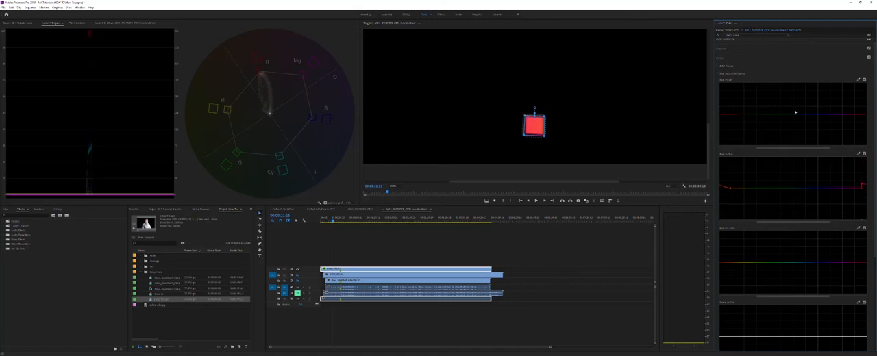
Step: Sample the red patch for the Hue vs Sat curve and lower the reds on the Hue vs Luma curve
left_click(859, 80)
mouse_move(722, 115)
left_mouse_down()
mouse_move(715, 95)
mouse_move(716, 158)
mouse_move(718, 114)
left_mouse_up()
mouse_move(722, 264)
left_mouse_down()
mouse_move(722, 234)
mouse_move(725, 276)
left_mouse_up()
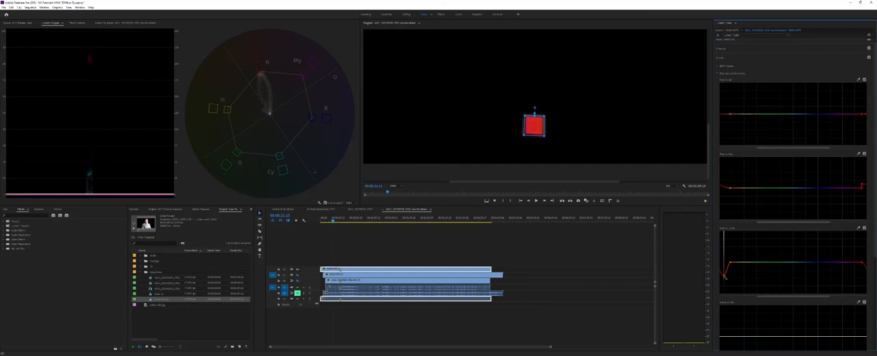
left_click_drag(725, 277, 724, 275)
Step: Move the opacity mask onto the chart's yellow patch and bring the Lumetri Scopes back into view
left_click(77, 23)
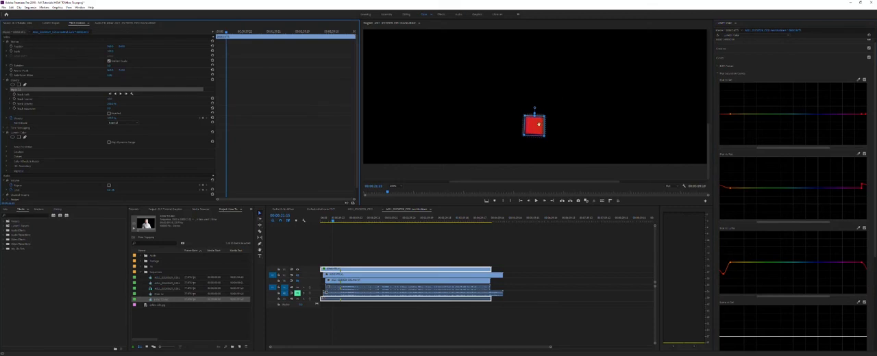
left_click_drag(539, 124, 557, 124)
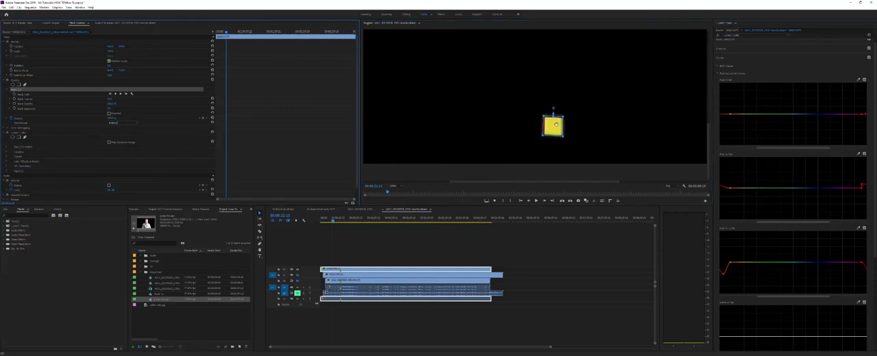
mouse_move(556, 124)
left_mouse_down()
mouse_move(597, 134)
mouse_move(559, 125)
left_mouse_up()
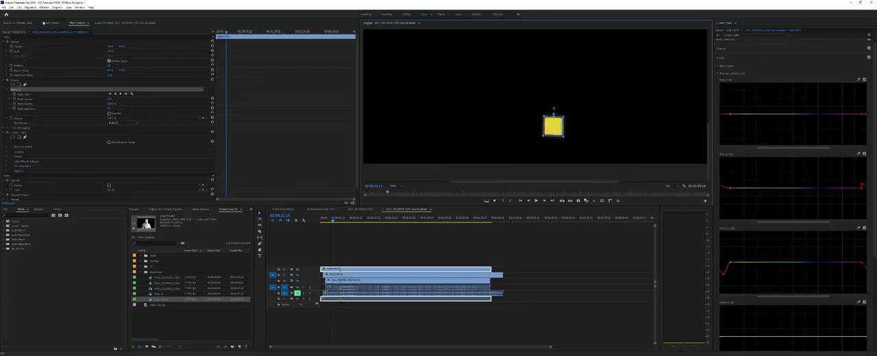
left_click(45, 23)
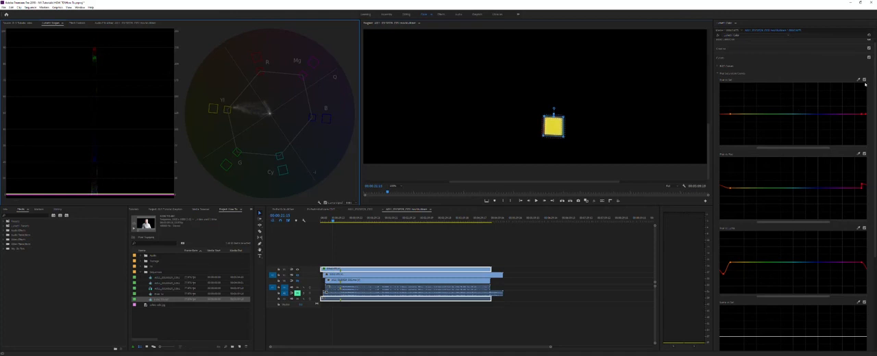
Step: Sample the yellow patch and fine-tune its saturation and hue with the Hue vs Sat and Hue vs Hue curves
left_click(824, 87)
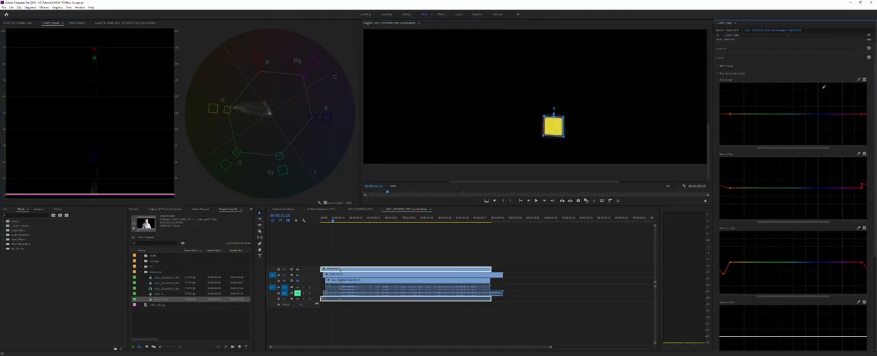
left_click(557, 125)
left_click_drag(745, 117, 745, 115)
left_click(555, 124)
Step: Move the mask to the green patch, raise its range on Hue vs Sat and lower it on Hue vs Hue
left_click_drag(548, 123, 568, 123)
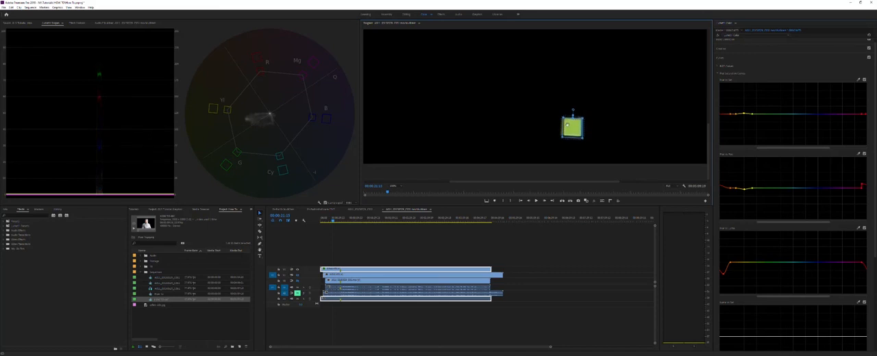
left_click(857, 81)
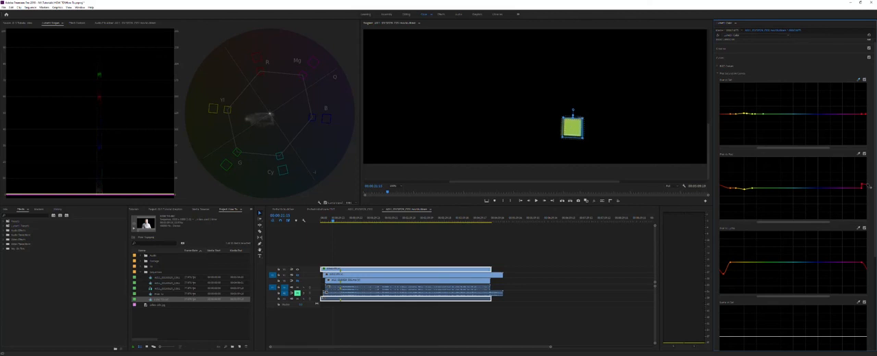
mouse_move(755, 116)
left_mouse_down()
mouse_move(756, 125)
mouse_move(755, 109)
left_mouse_up()
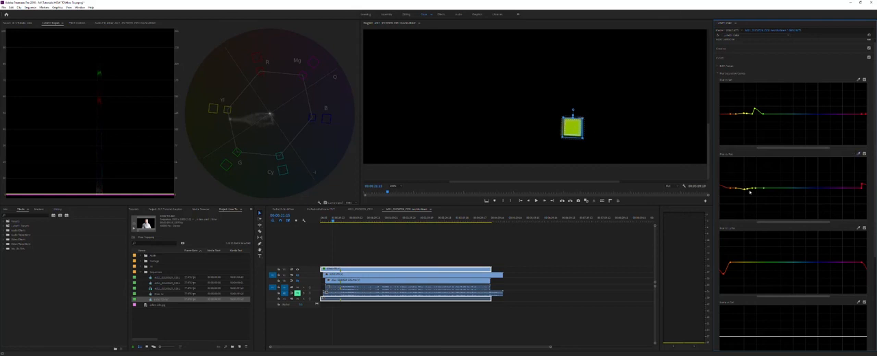
left_click_drag(755, 188, 757, 208)
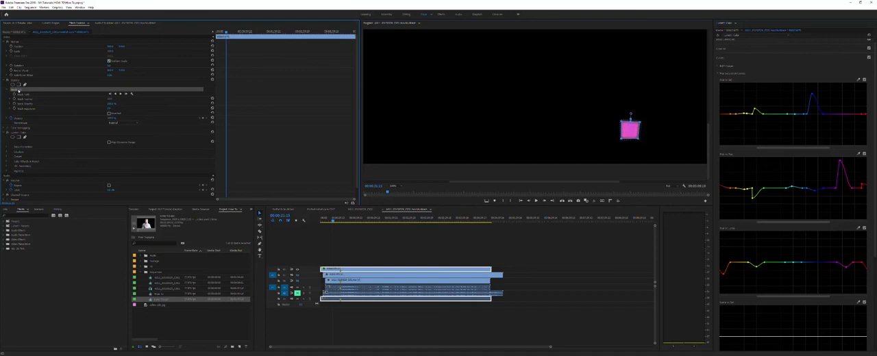
Step: Delete the opacity mask from the top clip and fit the whole frame in the program preview
key("Delete")
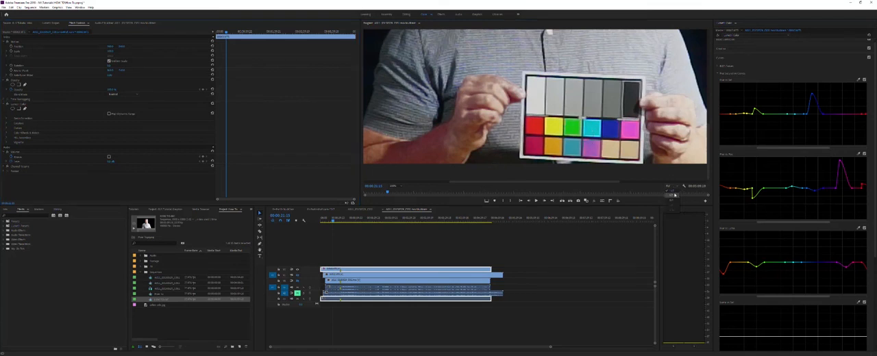
left_click(400, 185)
left_click(400, 190)
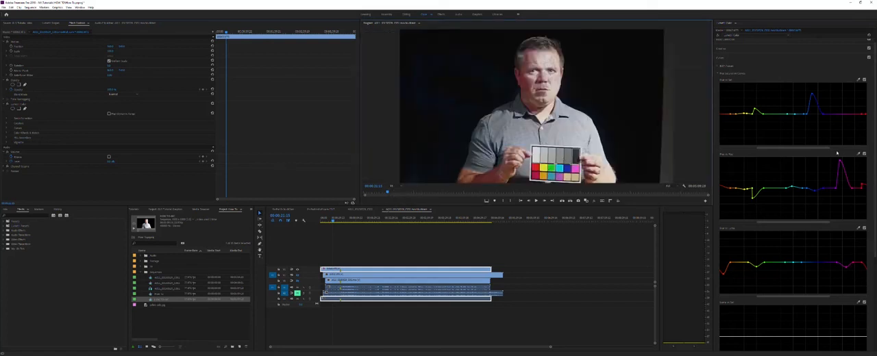
Step: Lower the magenta peak on the Hue vs Hue curve and check the Hue vs Hue and Hue vs Luma curves by switching them off and on
left_click_drag(840, 162, 844, 168)
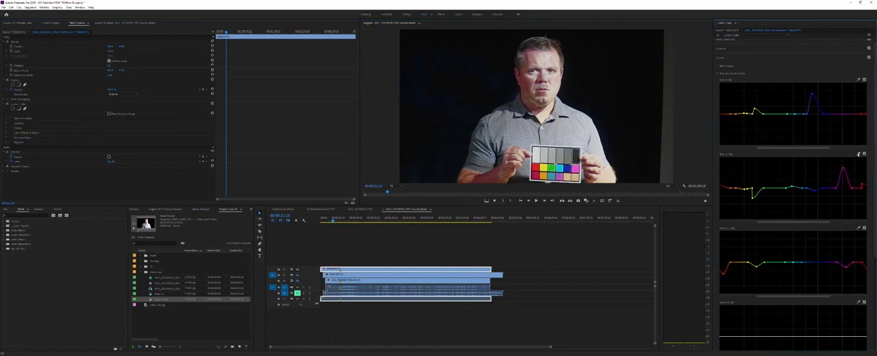
left_click(864, 154)
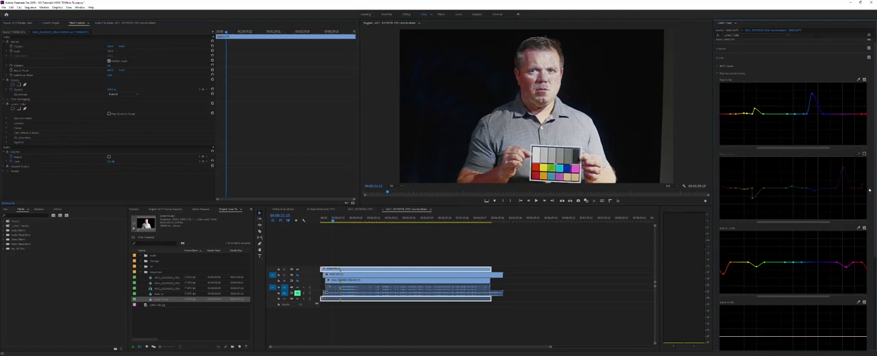
left_click(864, 229)
left_click(864, 229)
left_click(864, 154)
Step: Compare the top clip with and without its Lumetri Color correction in the preview and the scopes
left_click(45, 24)
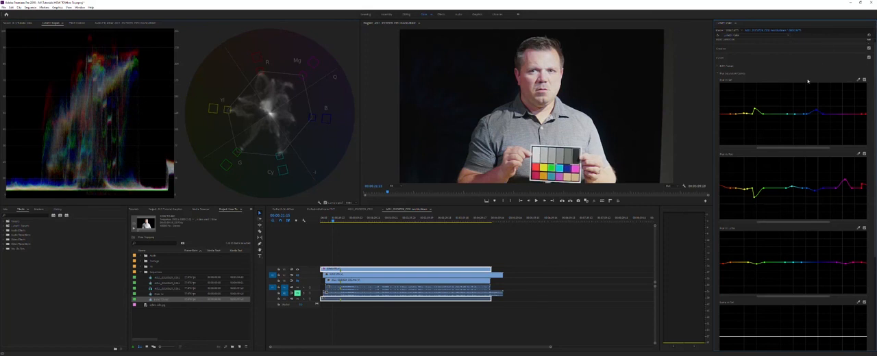
left_click(717, 35)
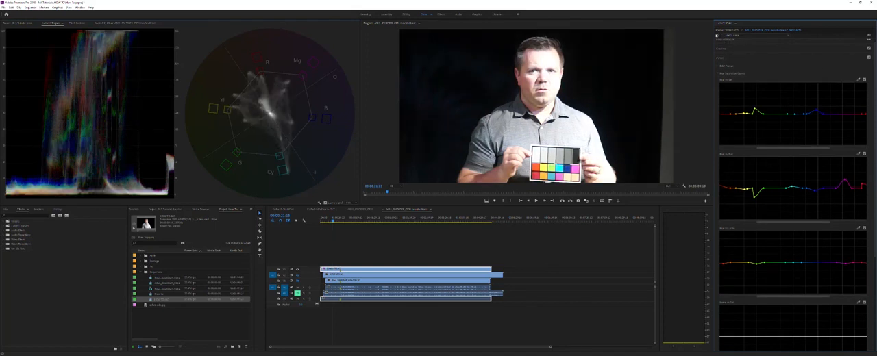
left_click(717, 36)
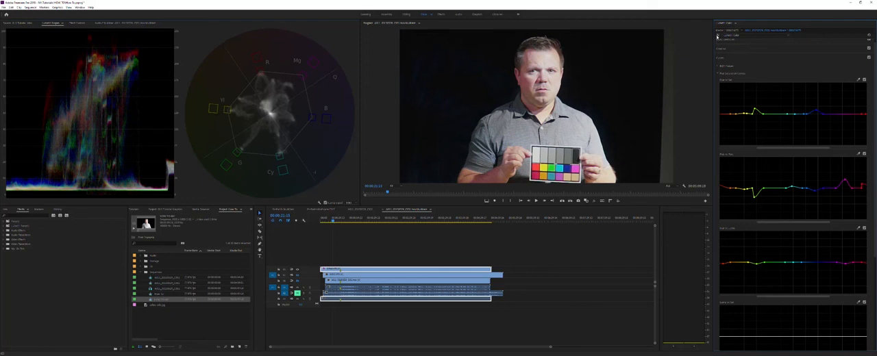
left_click(717, 36)
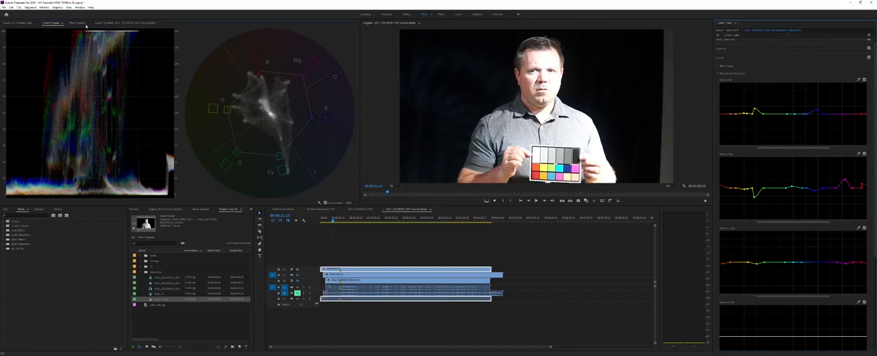
left_click(718, 35)
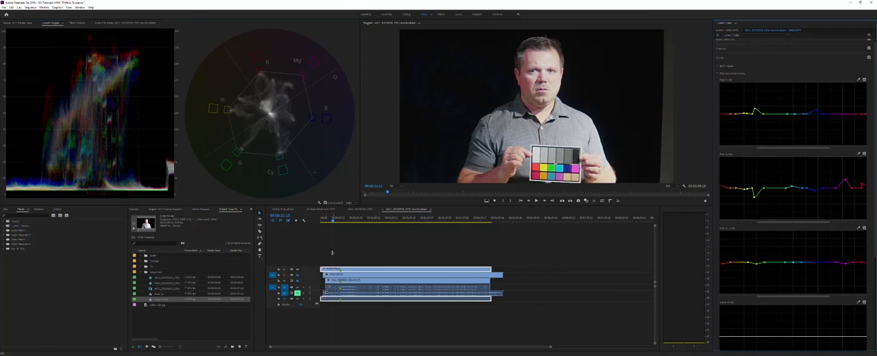
Step: Show the middle camera track alone, park the playhead where the chart is held over the table, and select that clip
left_click(298, 273)
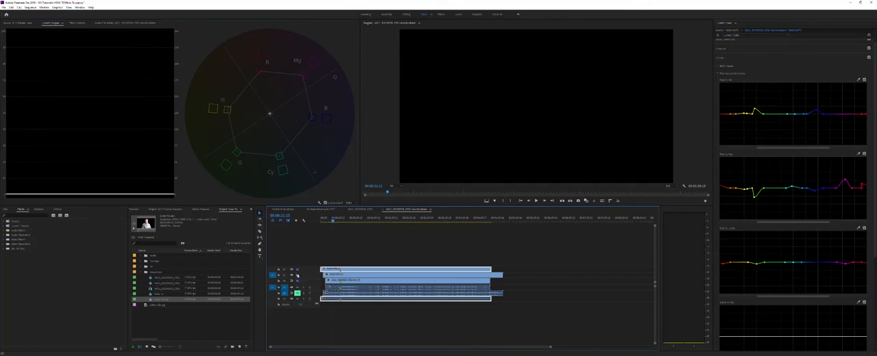
left_click(298, 277)
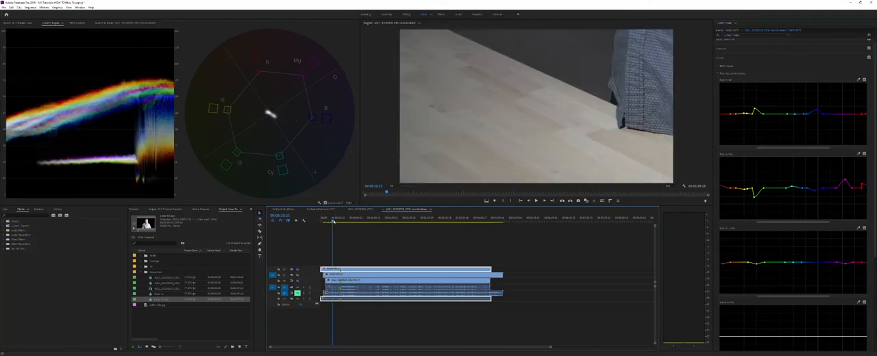
left_click(331, 221)
mouse_move(332, 221)
left_mouse_down()
mouse_move(348, 223)
mouse_move(330, 221)
left_mouse_up()
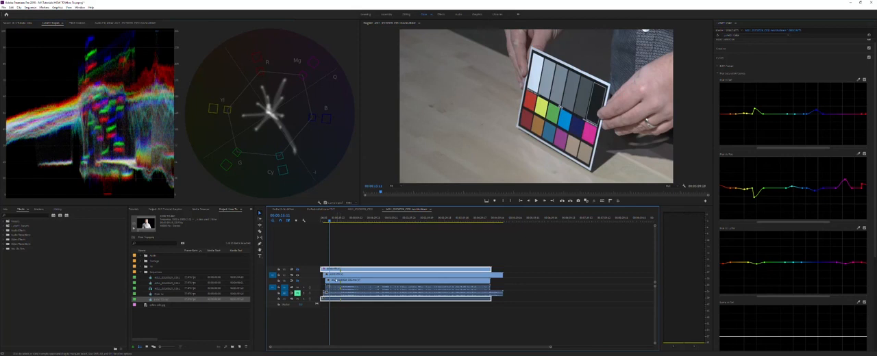
left_click(356, 293)
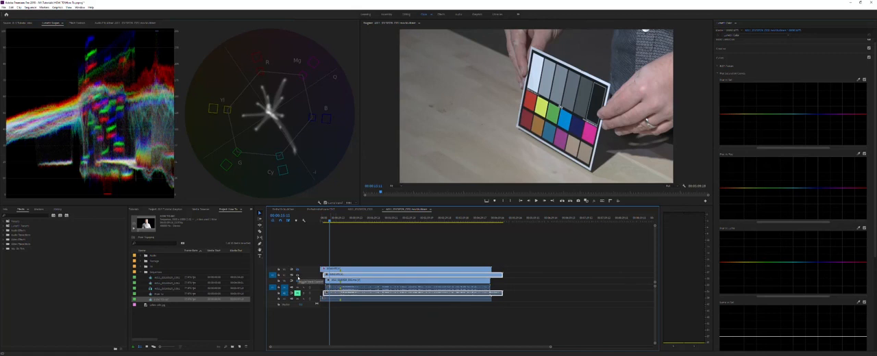
Step: Switch the visibility of the top and middle tracks back and forth to compare both camera angles, ending on the top one
left_click(298, 274)
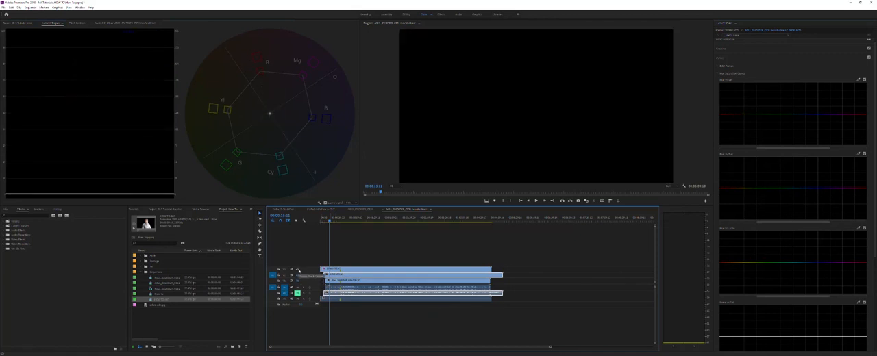
left_click(298, 271)
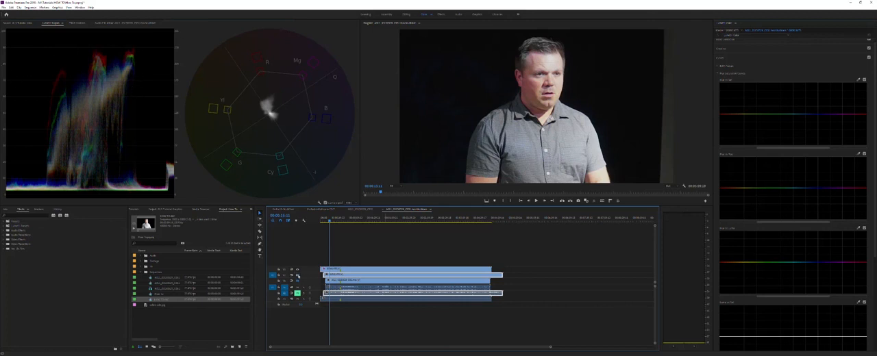
left_click(295, 273)
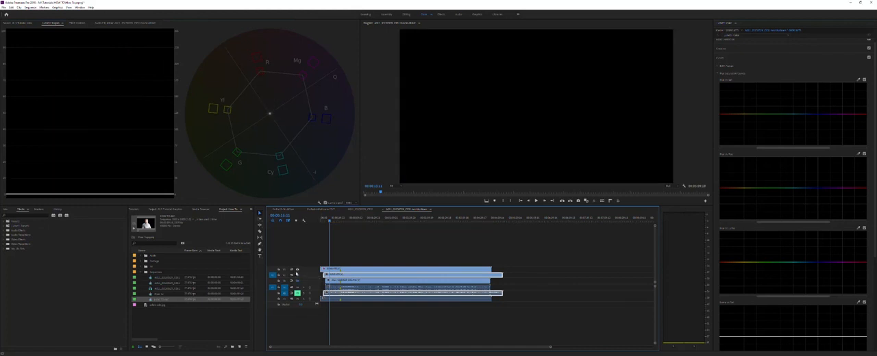
left_click(297, 274)
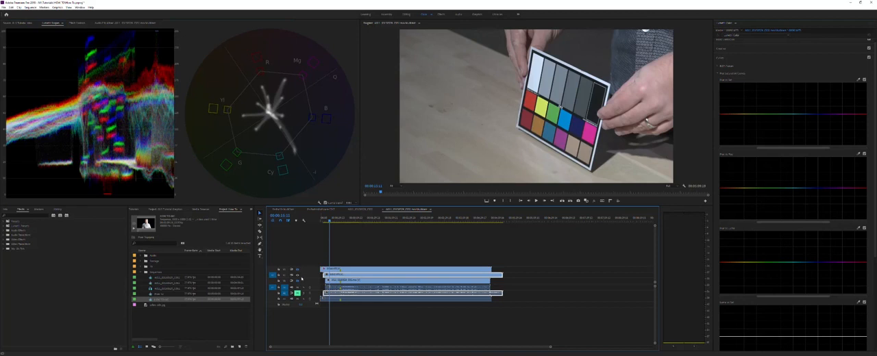
left_click(298, 275)
left_click(297, 269)
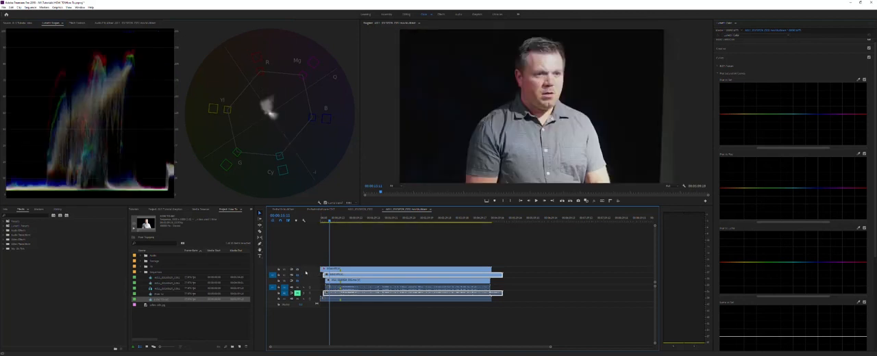